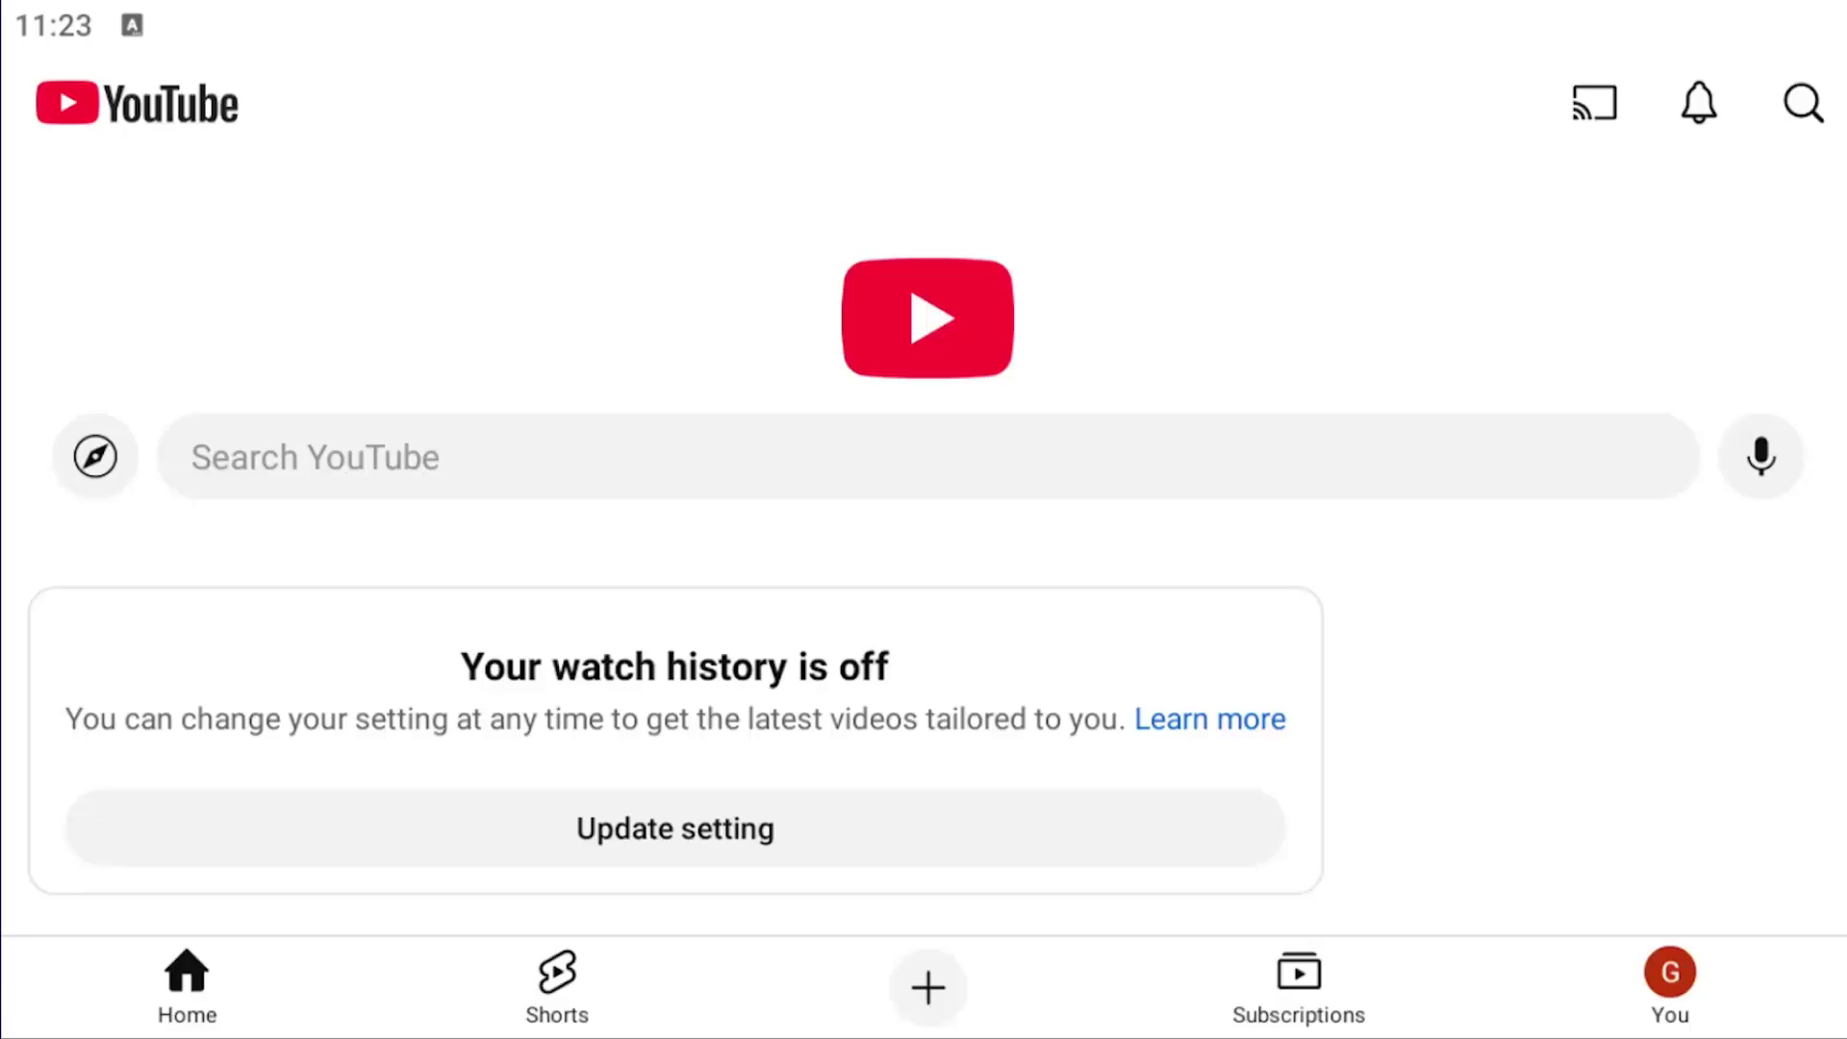
Step: Go to the You page and open YouTube's settings
click(1673, 982)
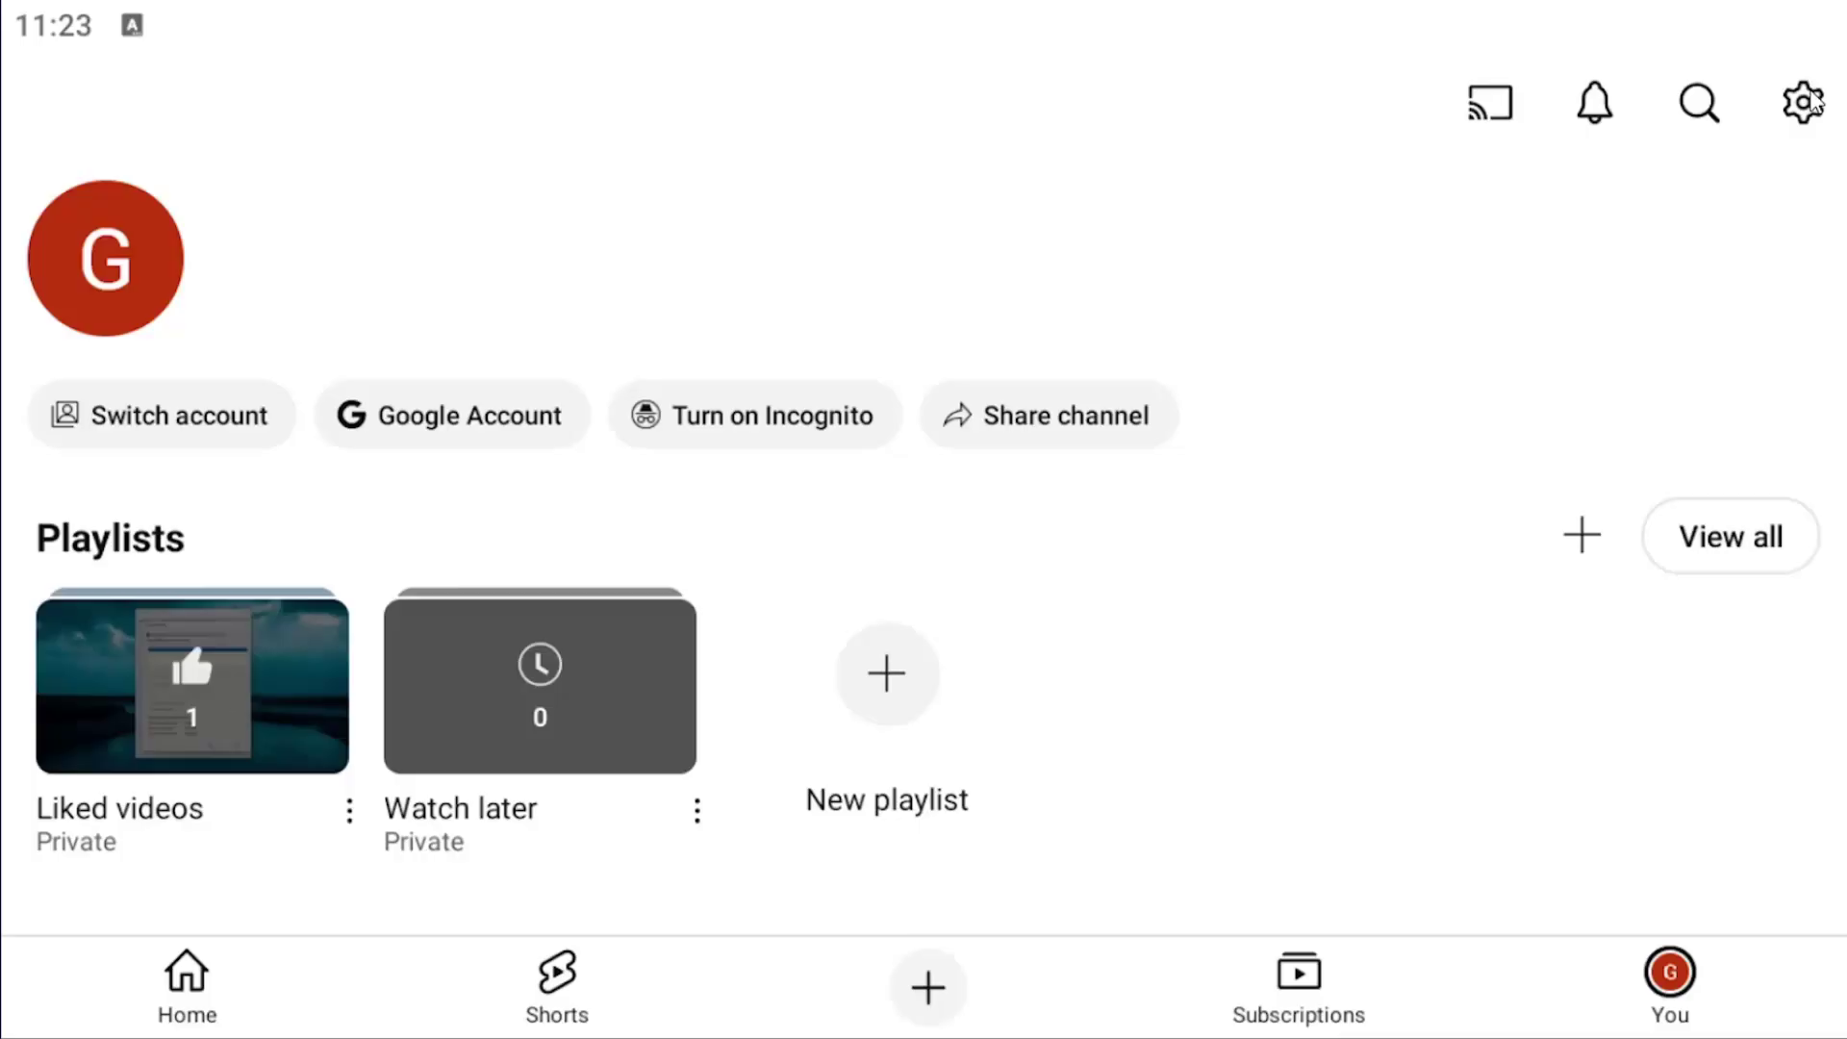
click(1804, 105)
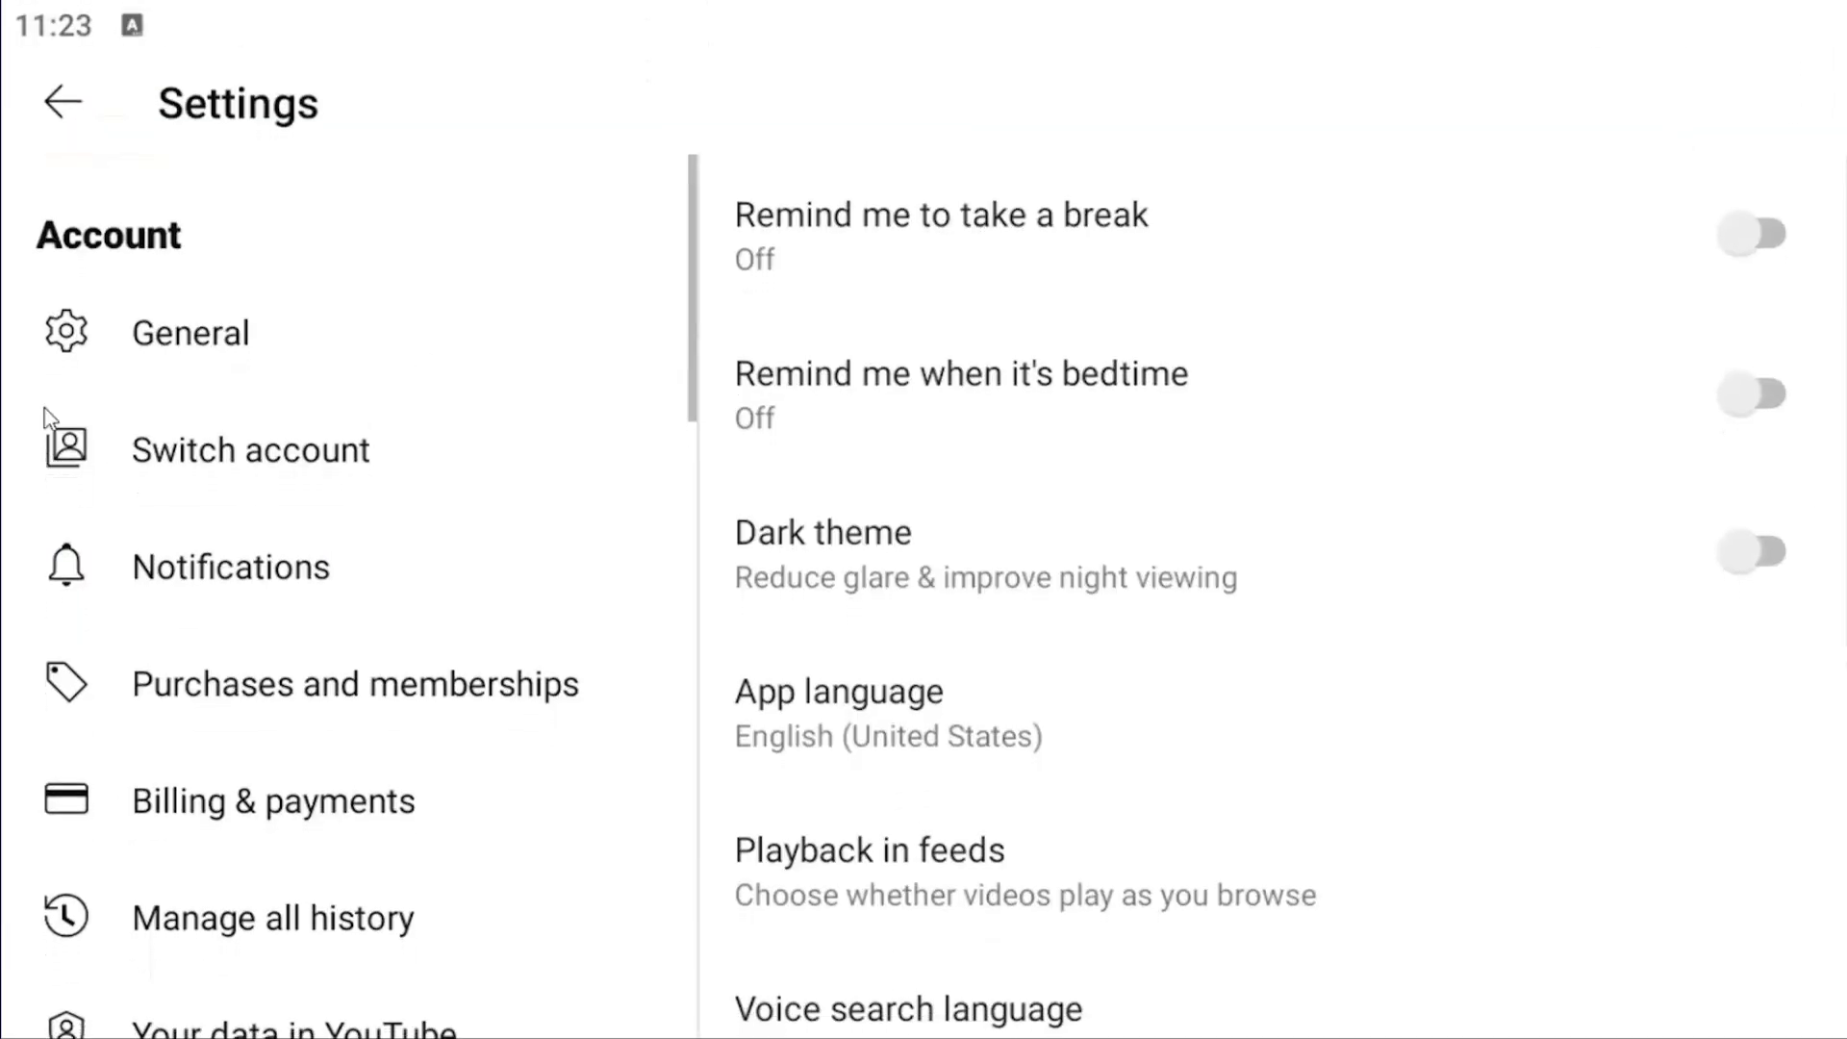
scroll(267, 478, down, 2)
scroll(267, 478, down, 3)
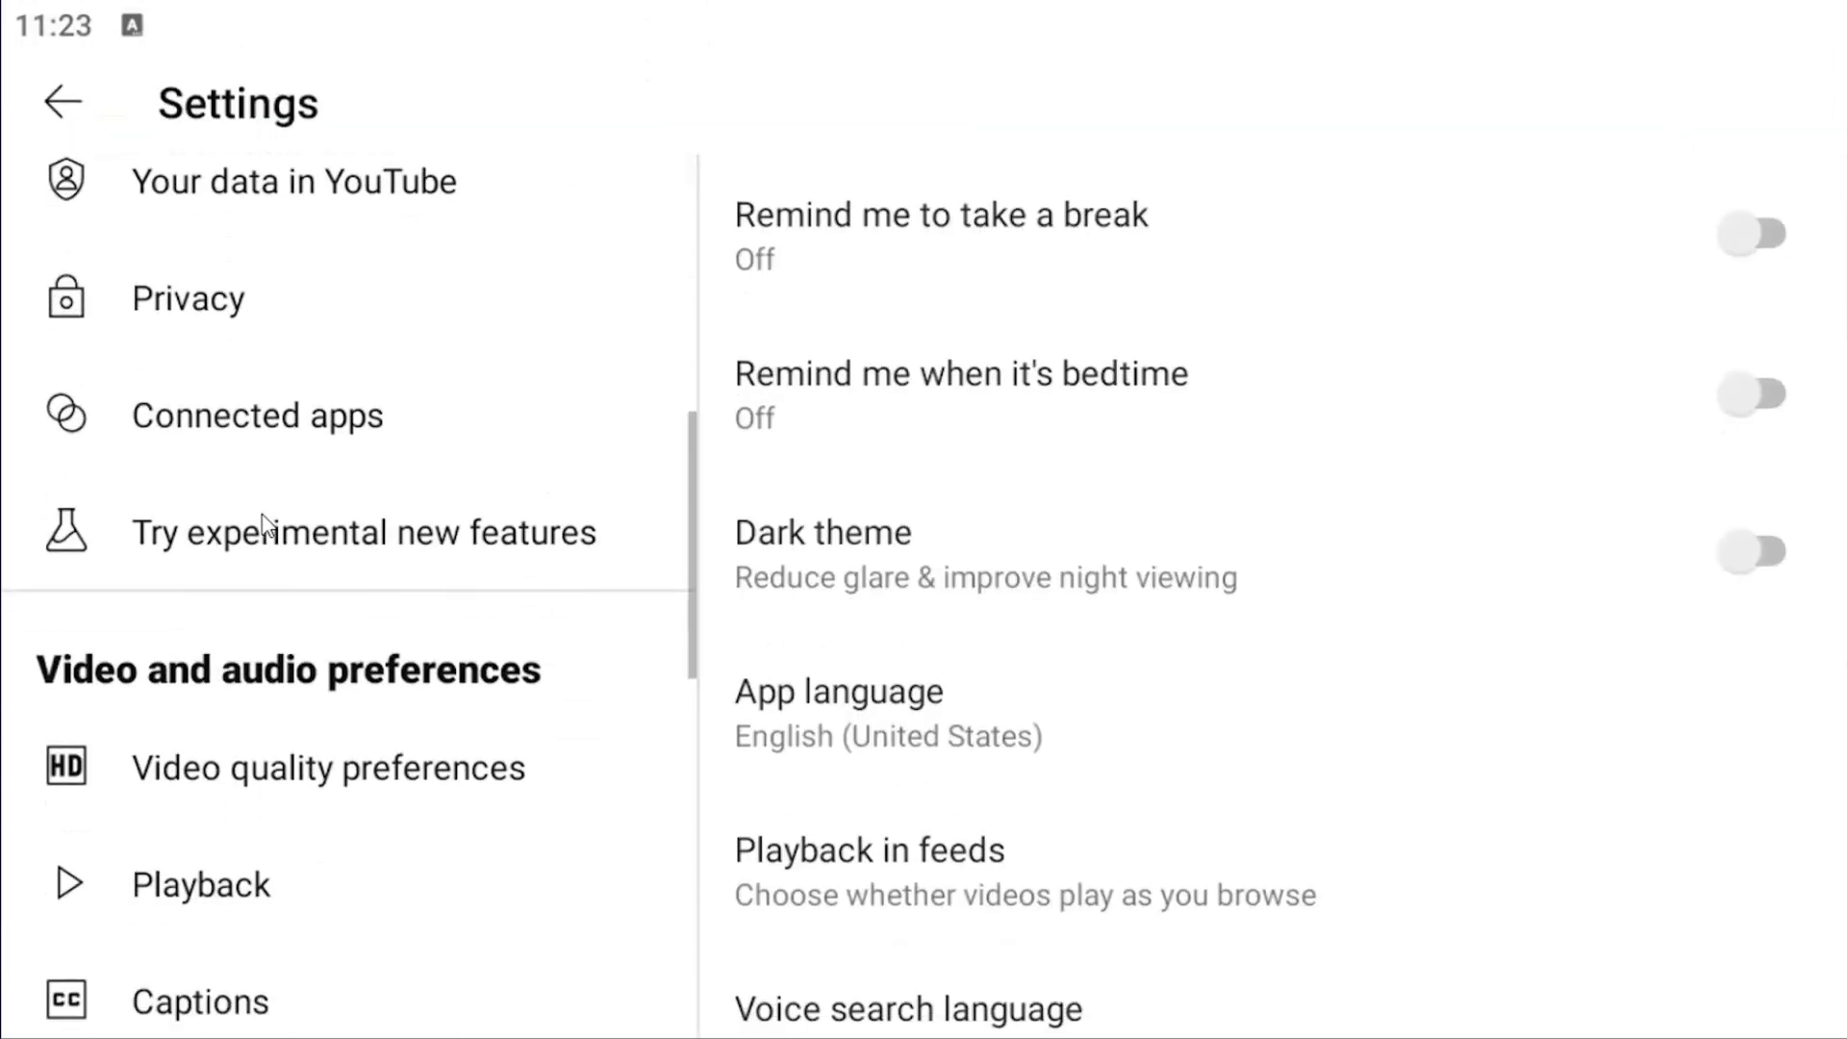
scroll(267, 478, down, 1)
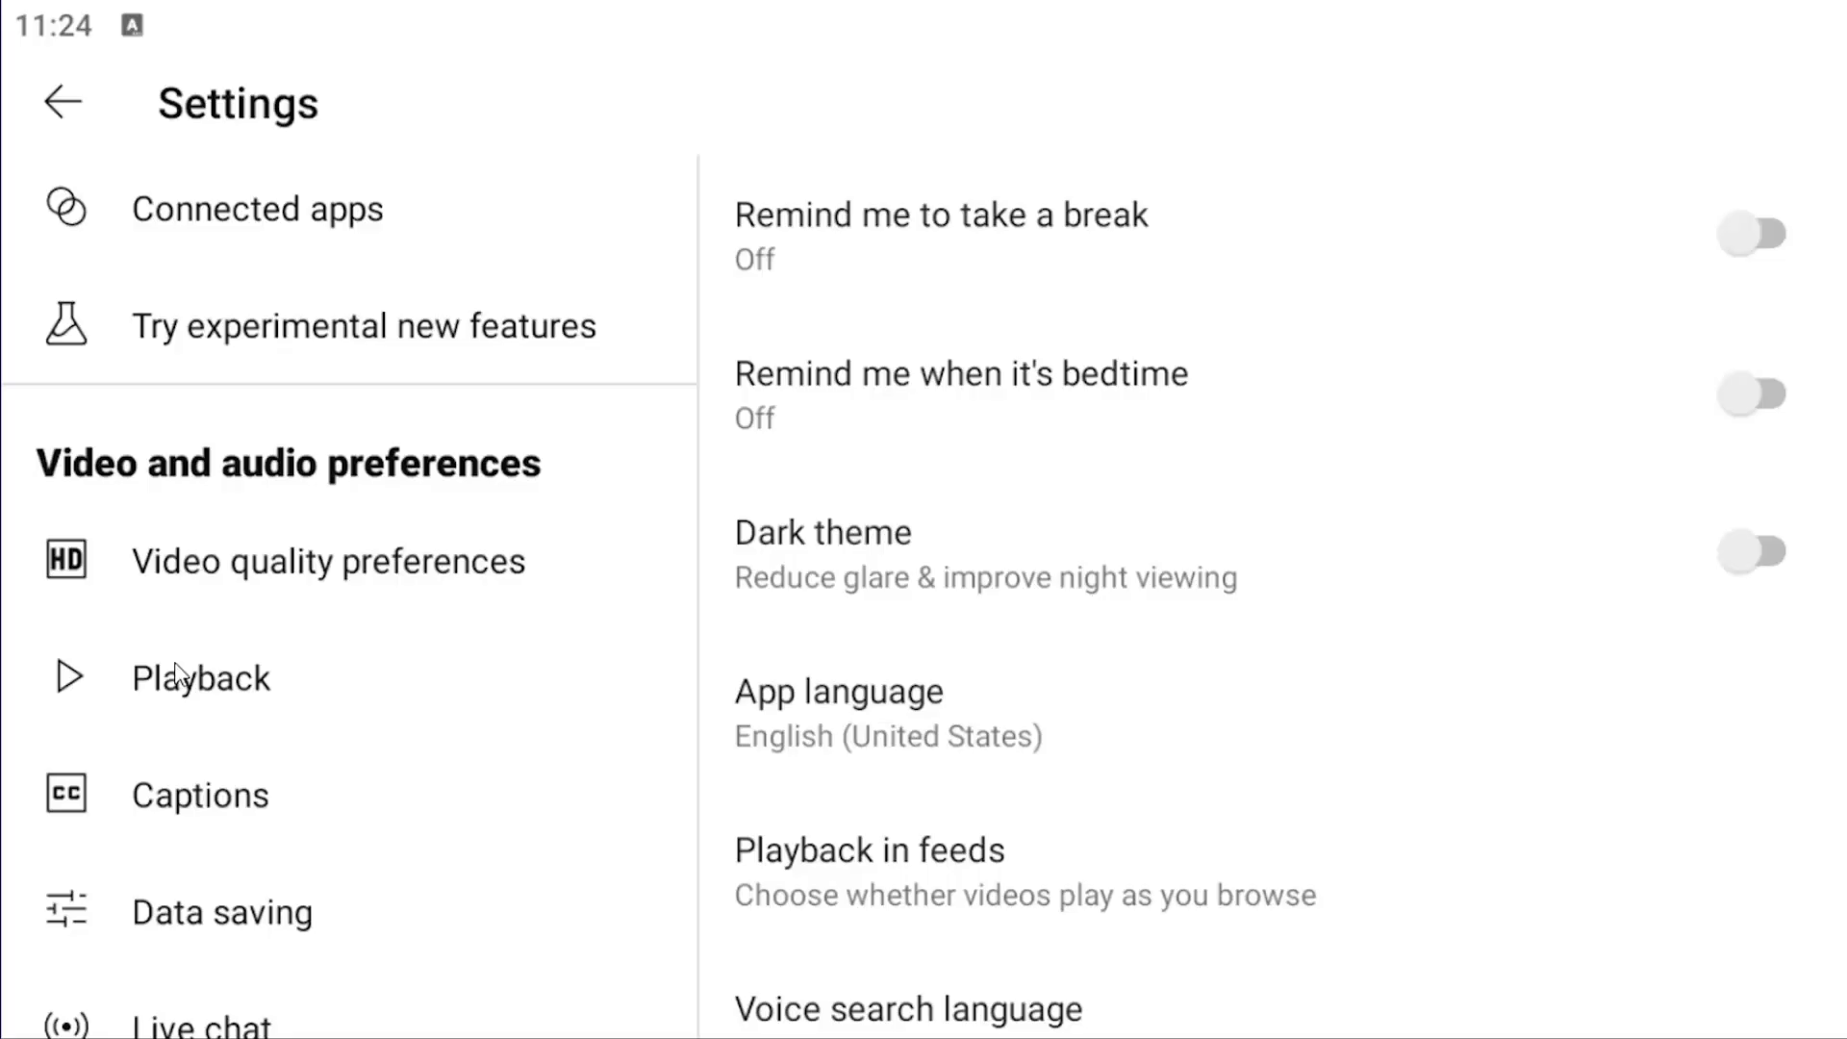
Step: In Playback settings, toggle Picture-in-picture off and back on so it stays enabled
click(184, 682)
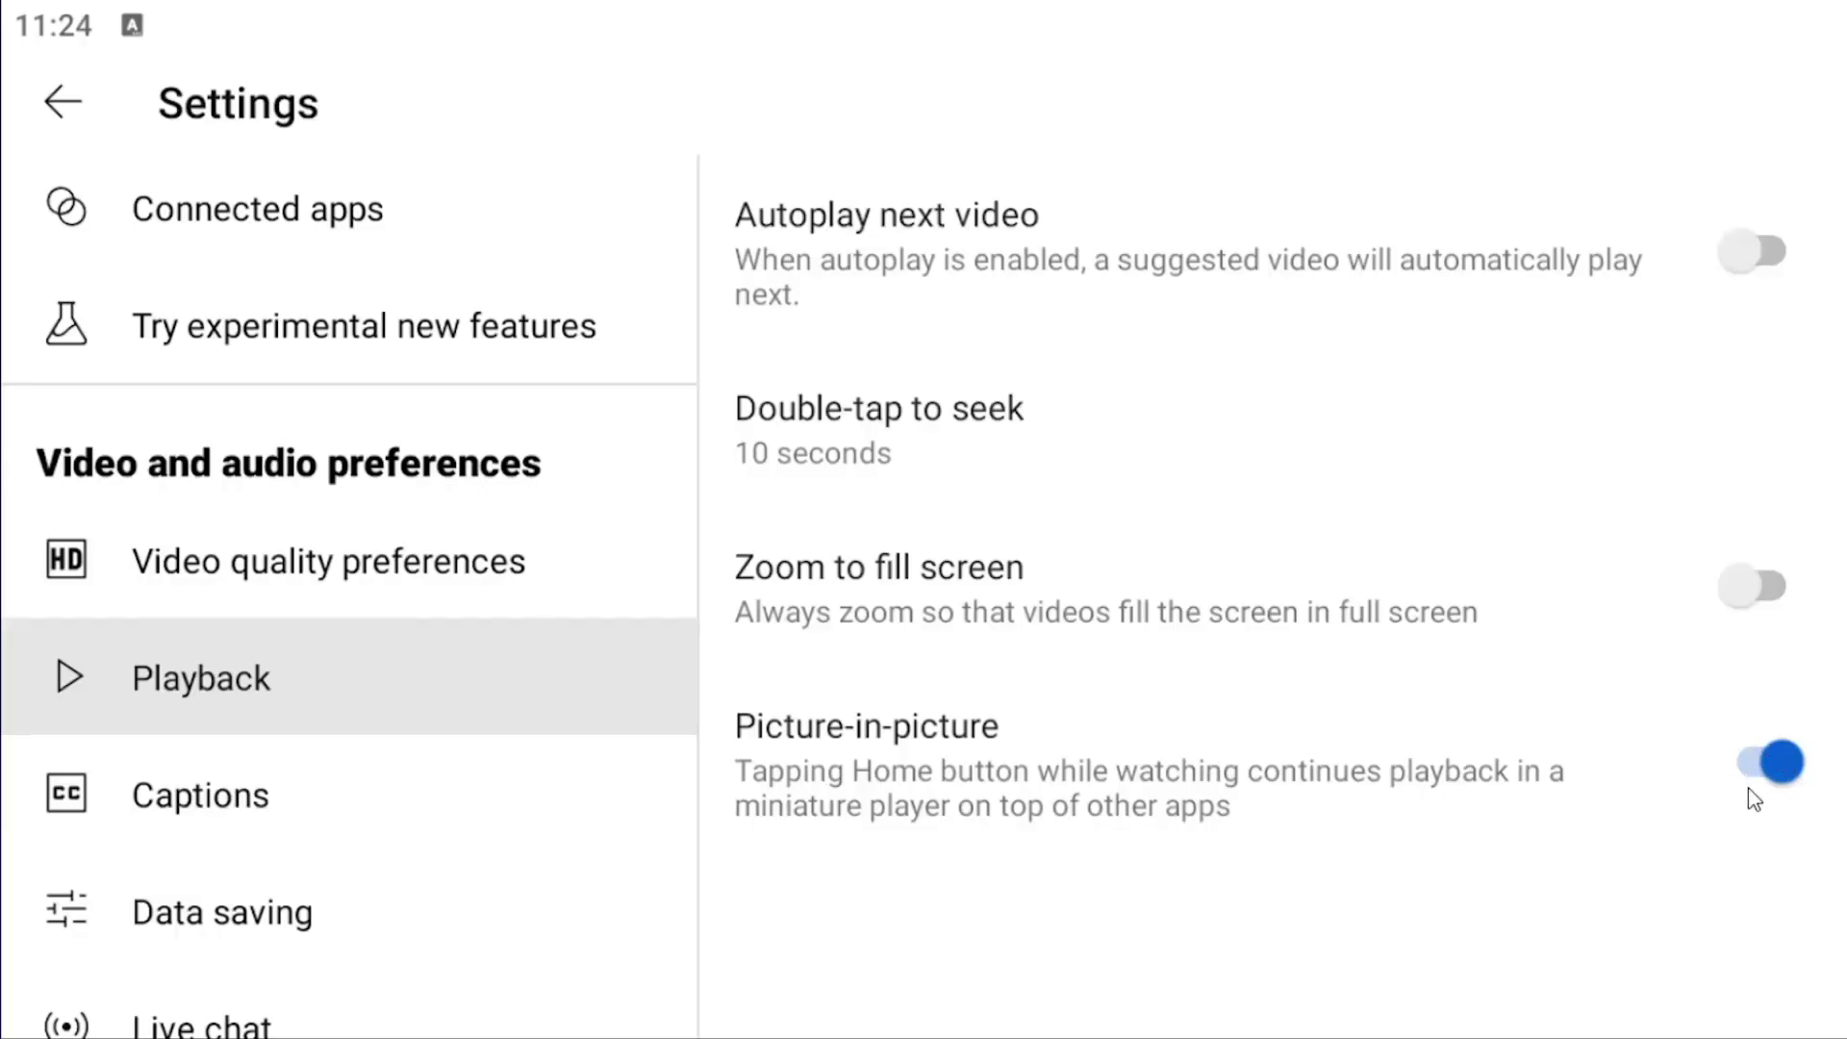
click(1767, 765)
click(1754, 773)
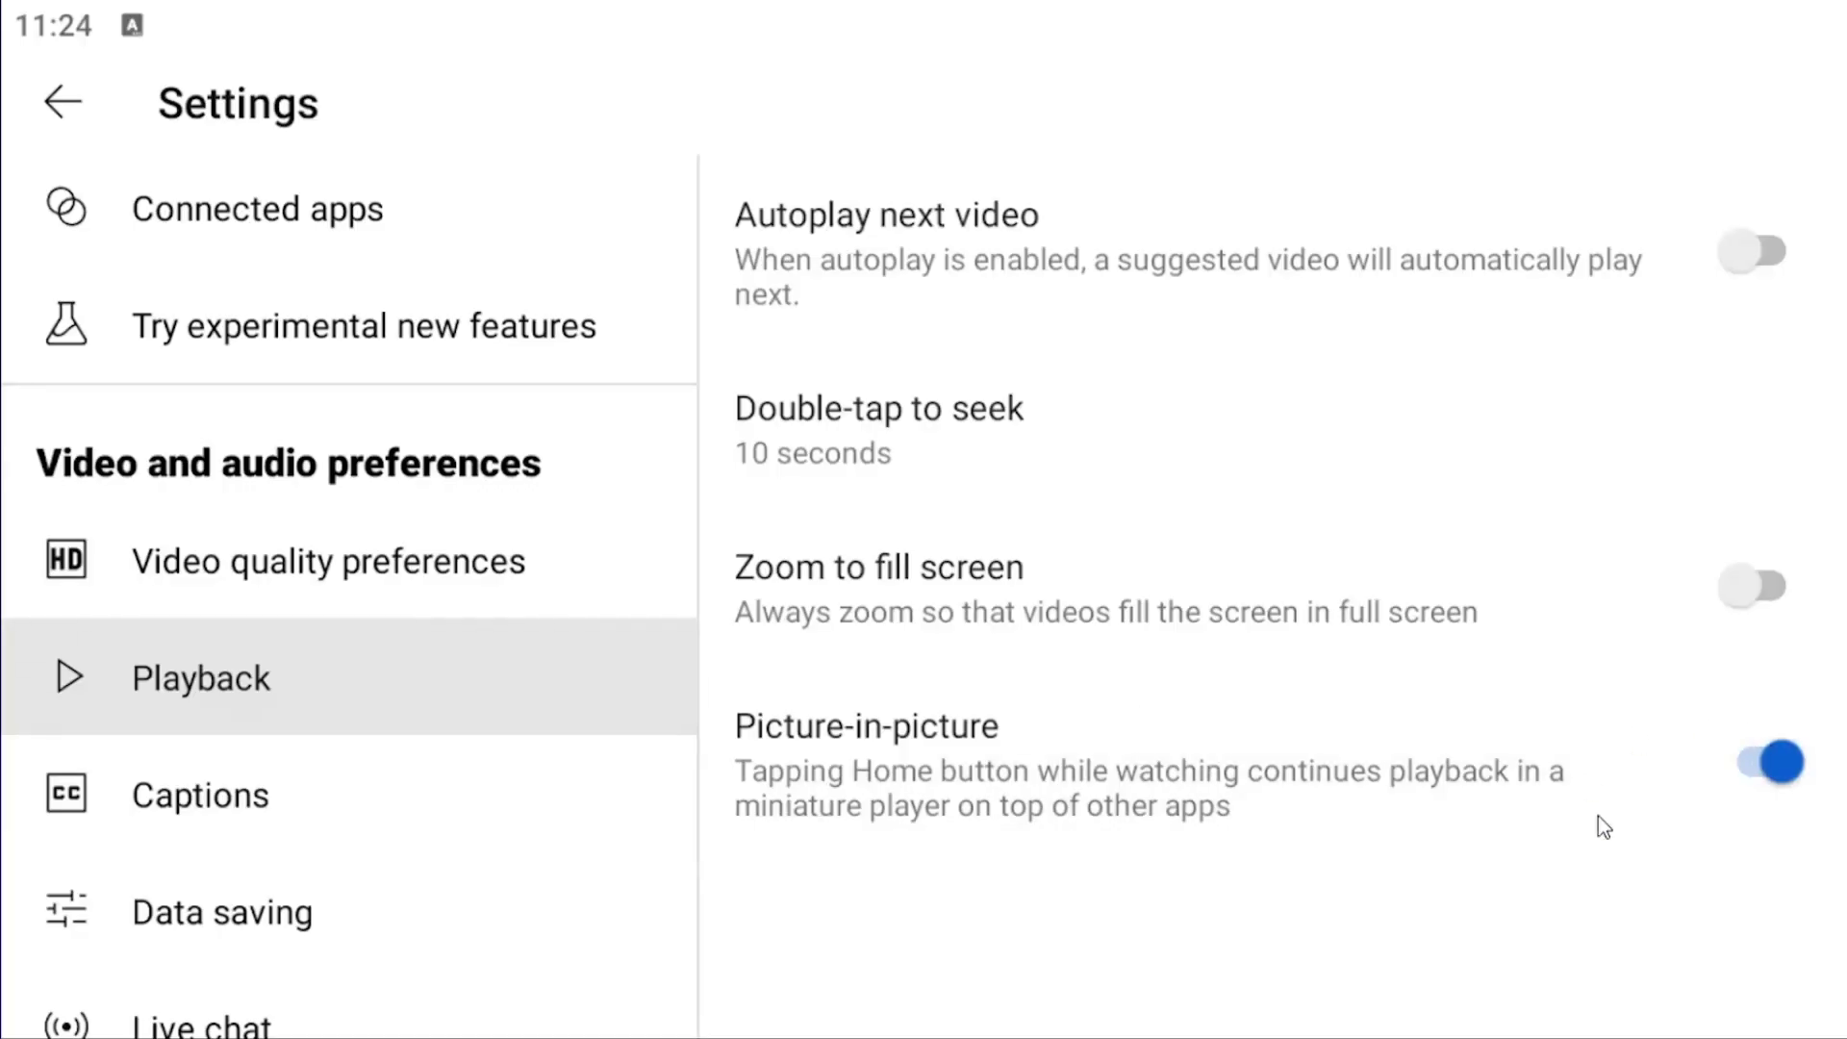